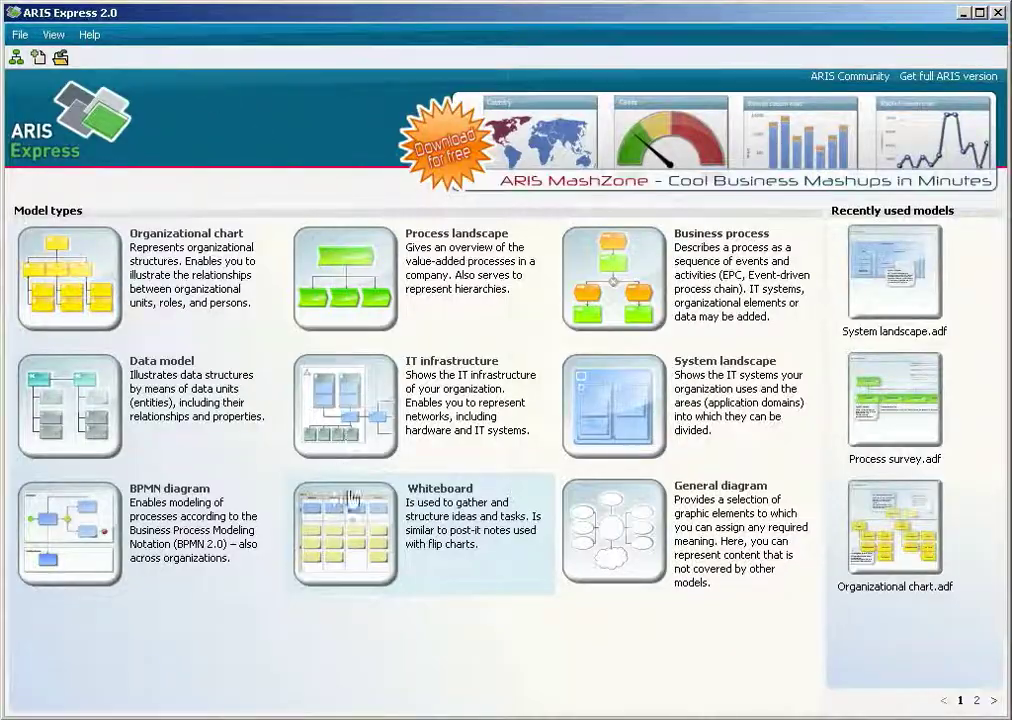
Create a new Whiteboard model from the ARIS Express start screen.
left_click(350, 545)
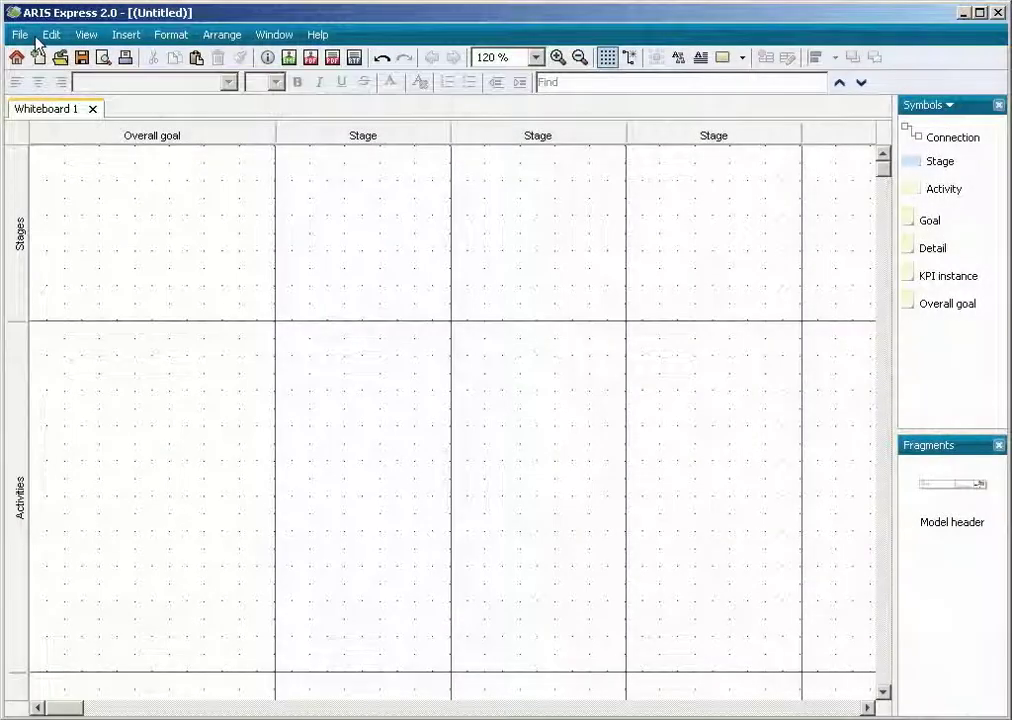
Import the express.jpg image and place the logo in the Overall goal cell.
left_click(22, 35)
mouse_move(54, 277)
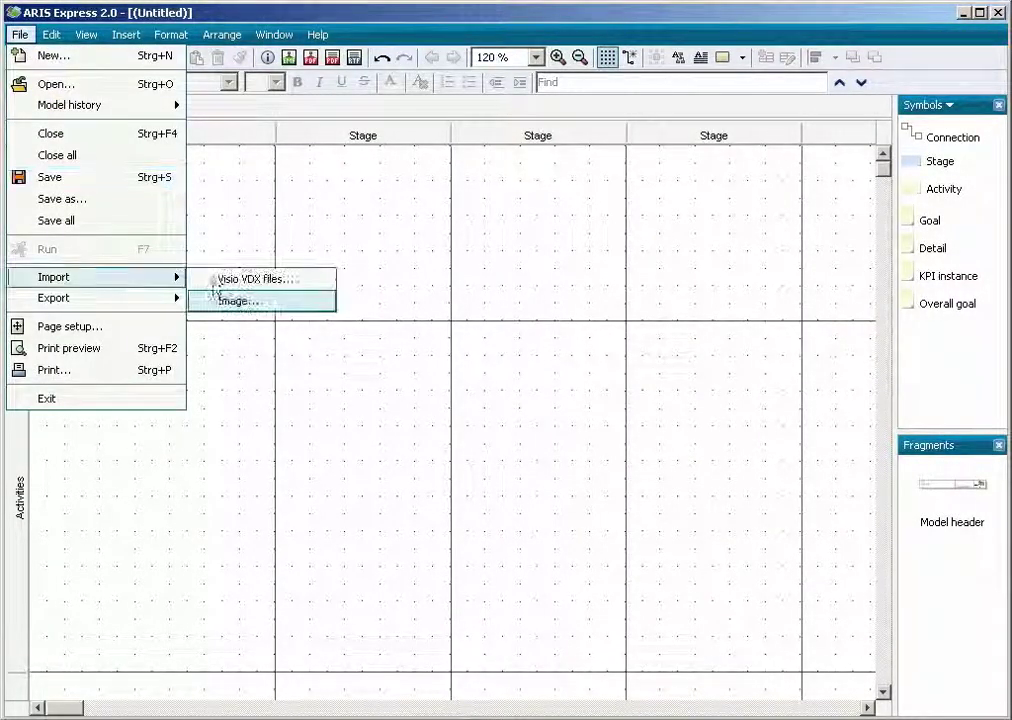
left_click(239, 301)
left_click(292, 232)
left_click(822, 510)
left_click(40, 152)
Resize the logo and the Overall goal column so the logo fits its cell.
left_click_drag(278, 135, 345, 135)
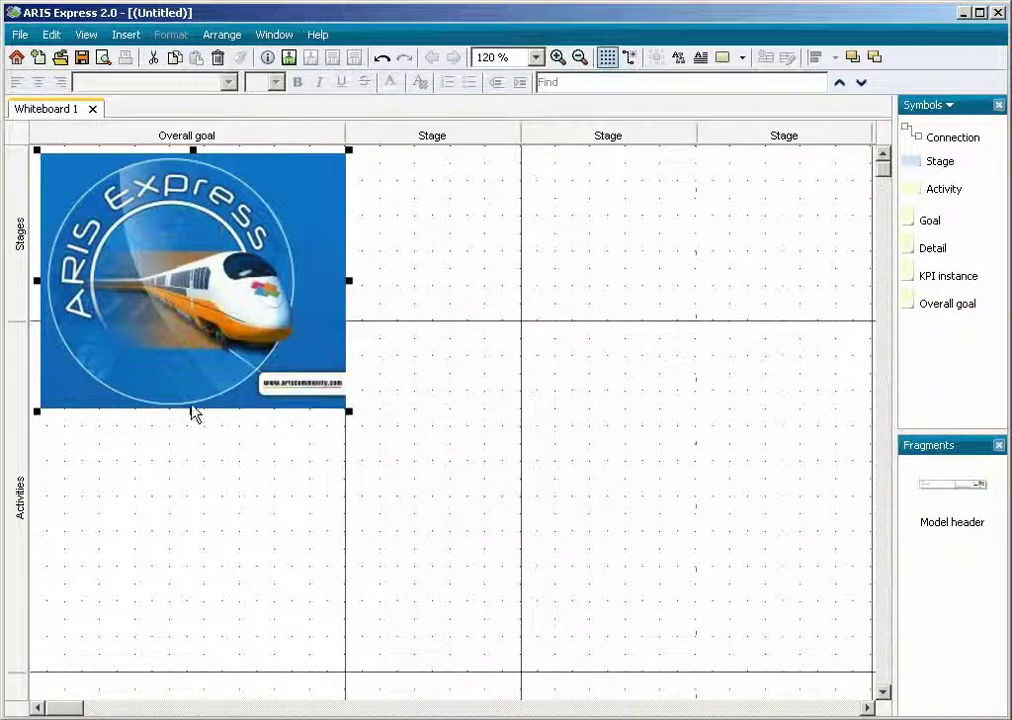
left_click_drag(193, 410, 193, 316)
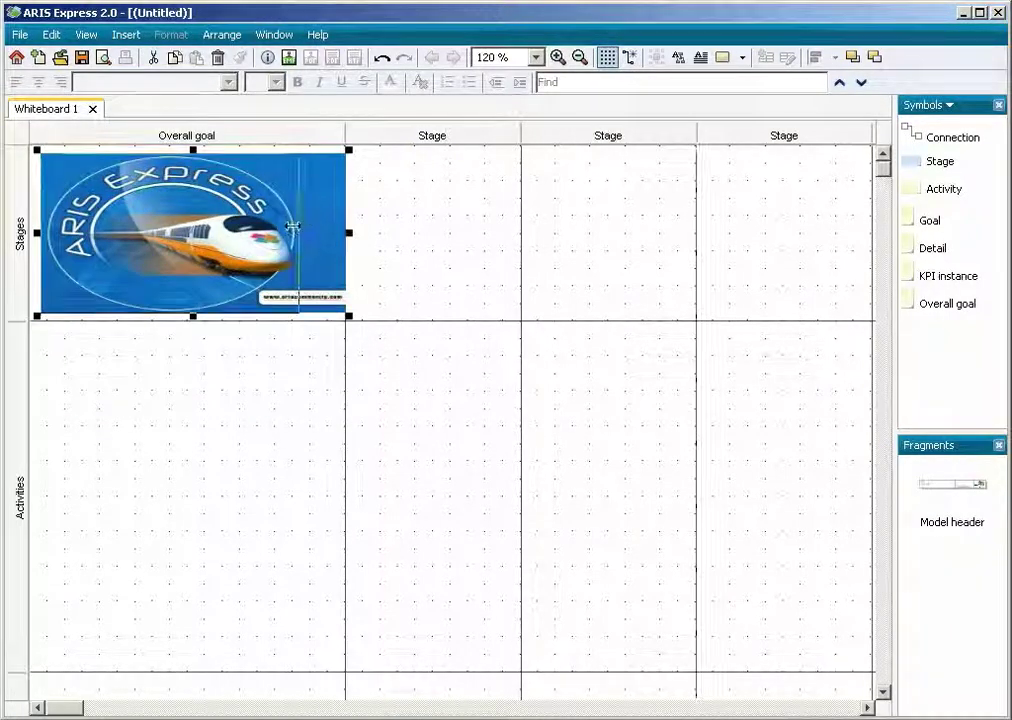
left_click_drag(292, 226, 268, 226)
left_click_drag(345, 135, 275, 135)
Zoom the whiteboard to 105%.
left_click(508, 60)
type("105")
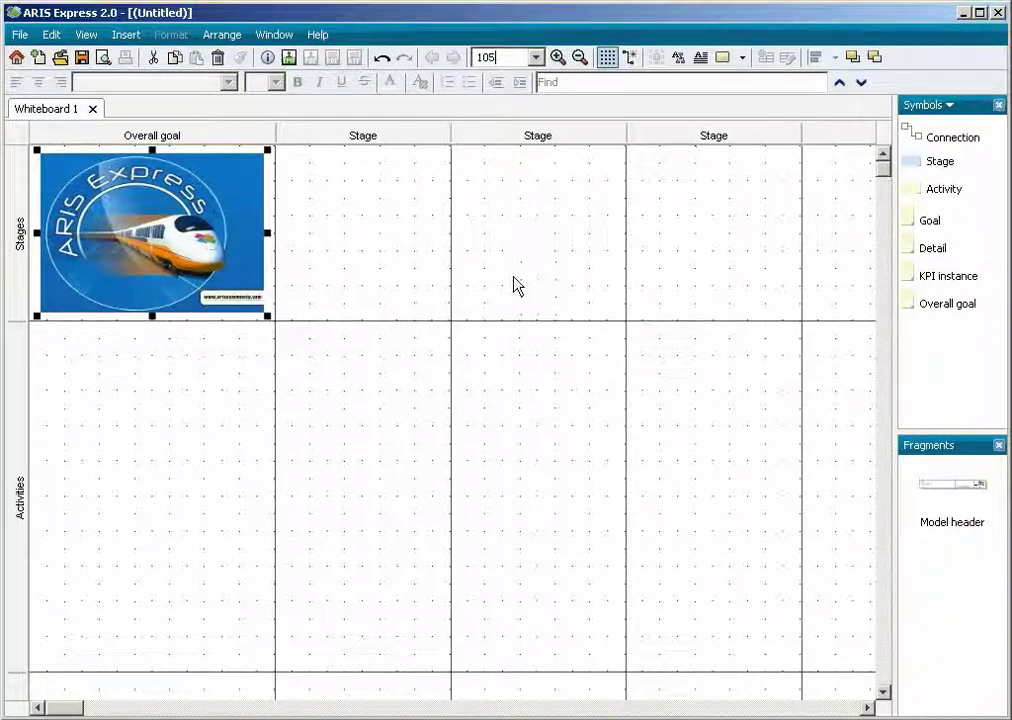
key("Return")
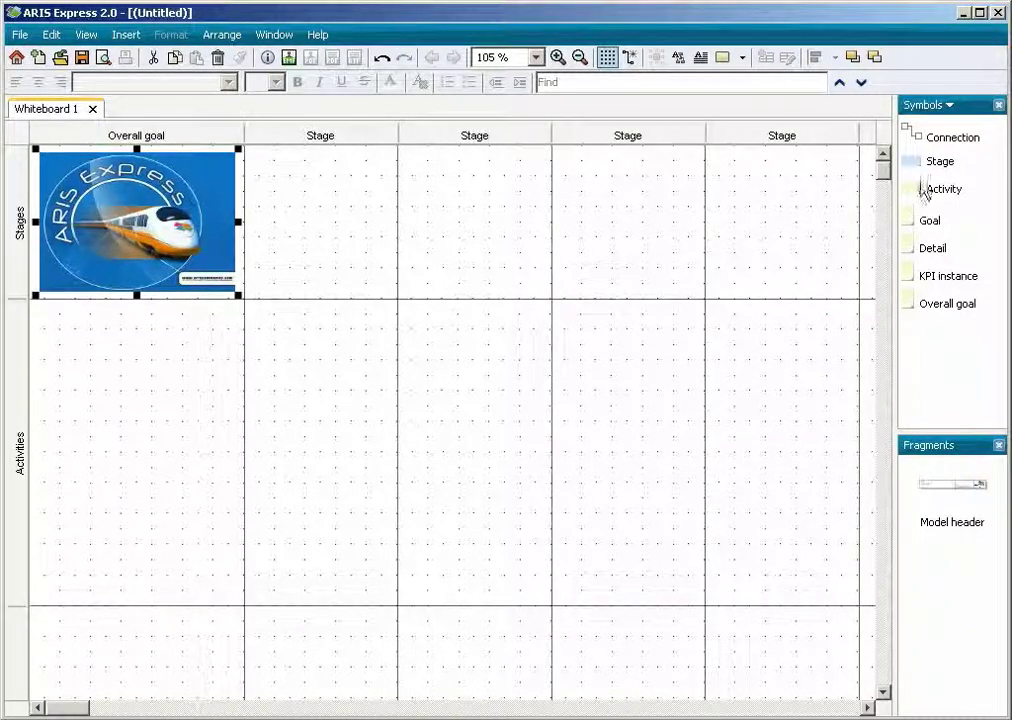
Add stages Functionalities and Marketing to the first two Stage columns.
left_click_drag(924, 165, 345, 290)
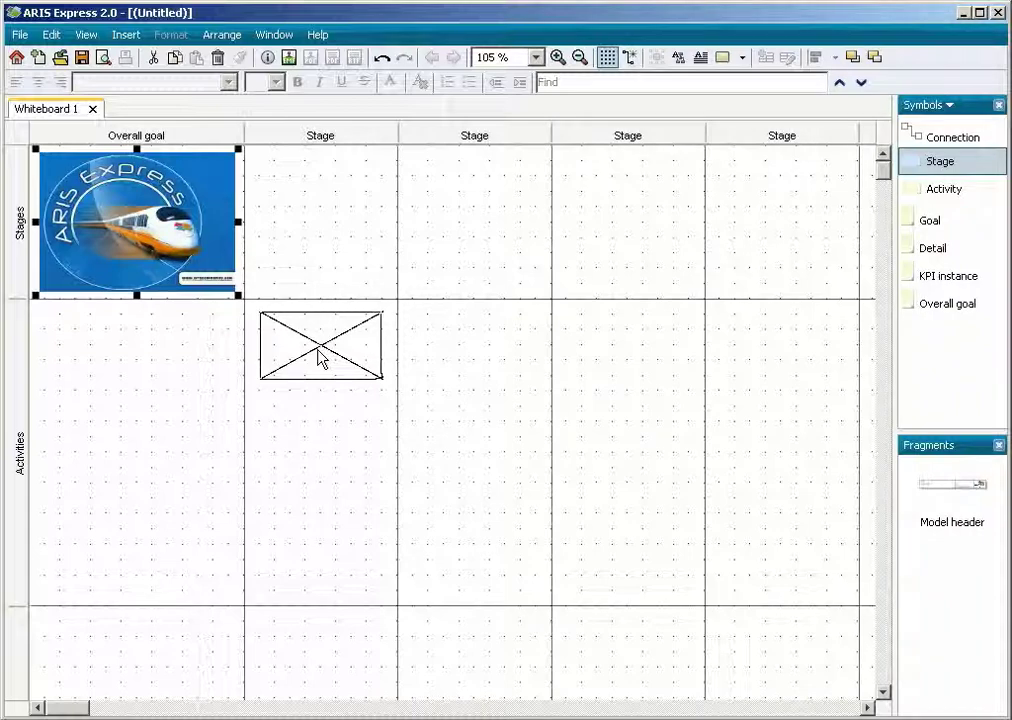
left_click(316, 212)
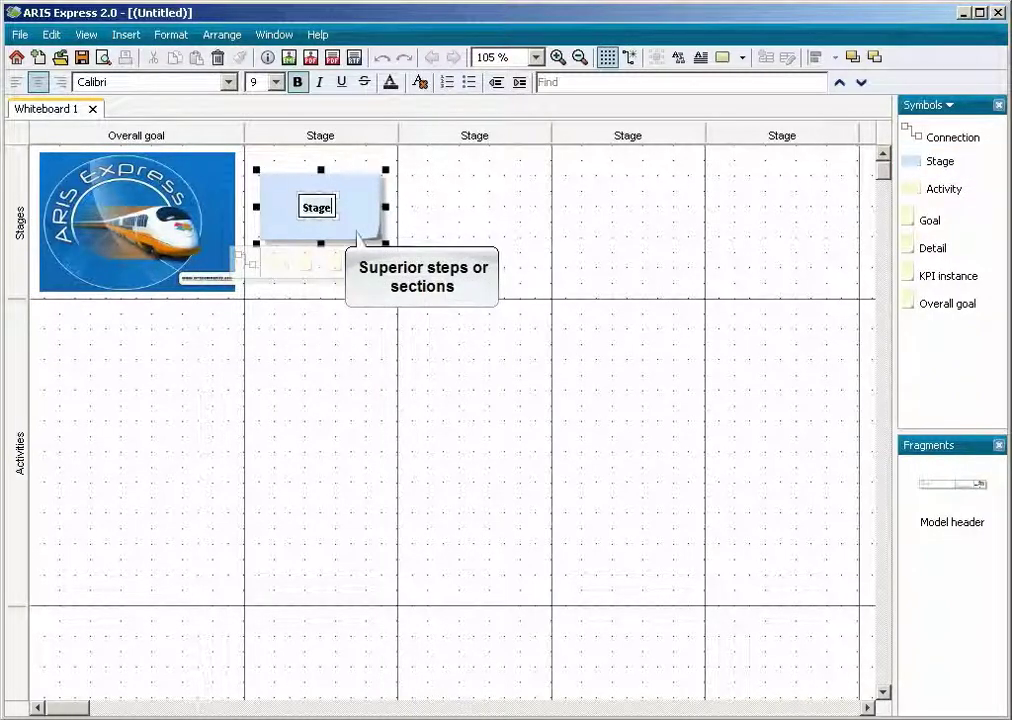
type("Functionalities")
left_click(937, 162)
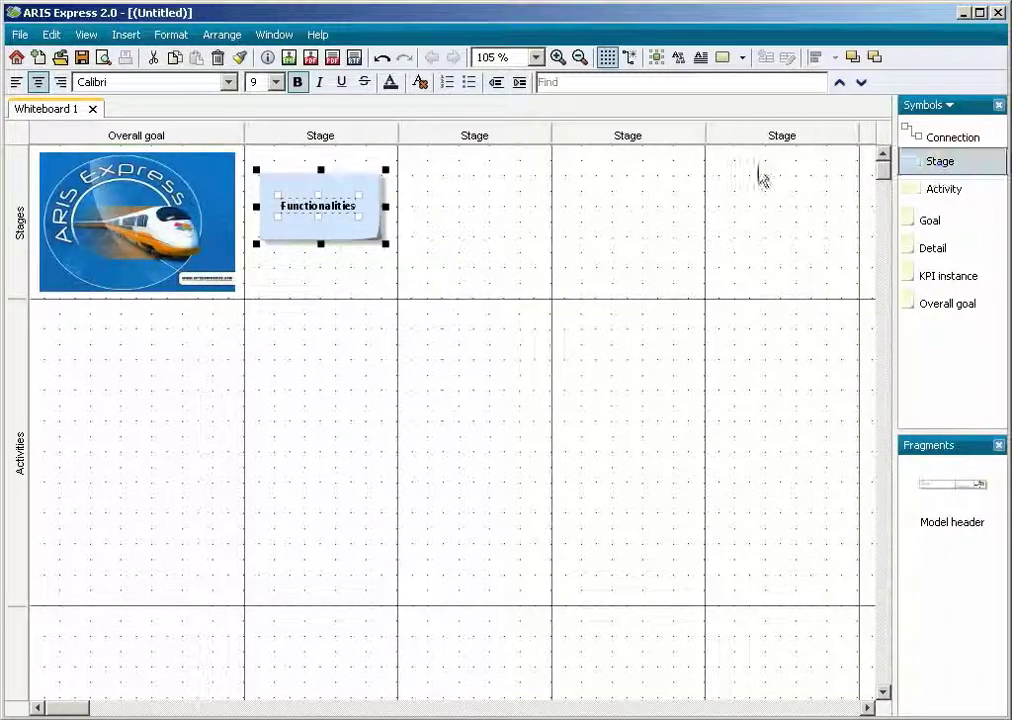
left_click(475, 220)
type("Marketing")
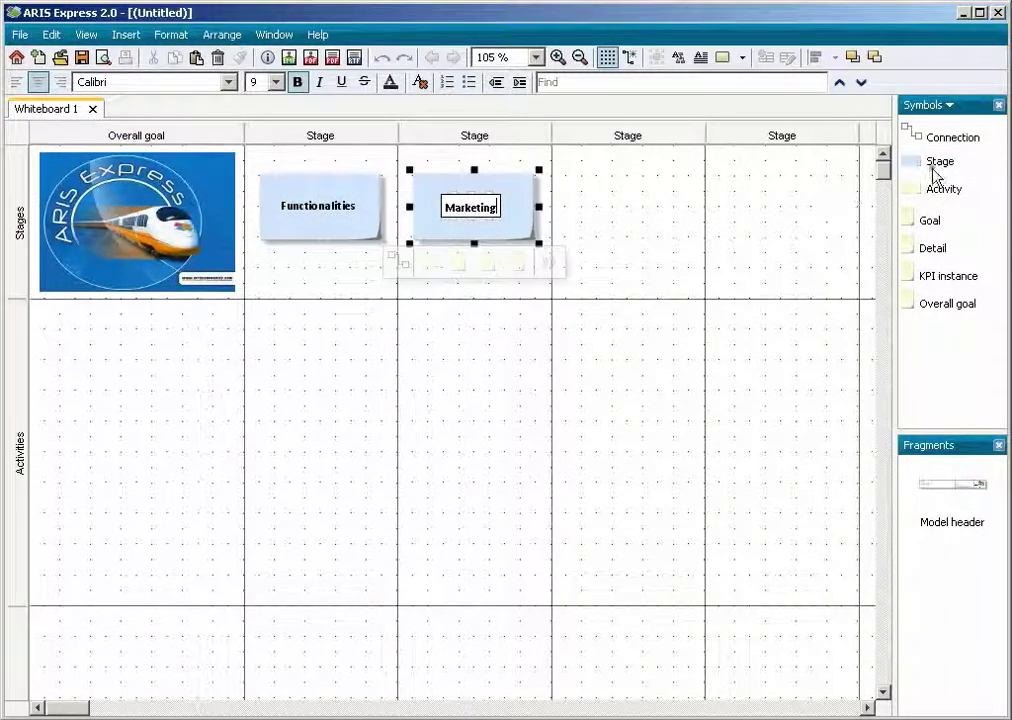
Add stages QM and Community, then place an activity under QM.
left_click(937, 163)
left_click(627, 218)
type("QM")
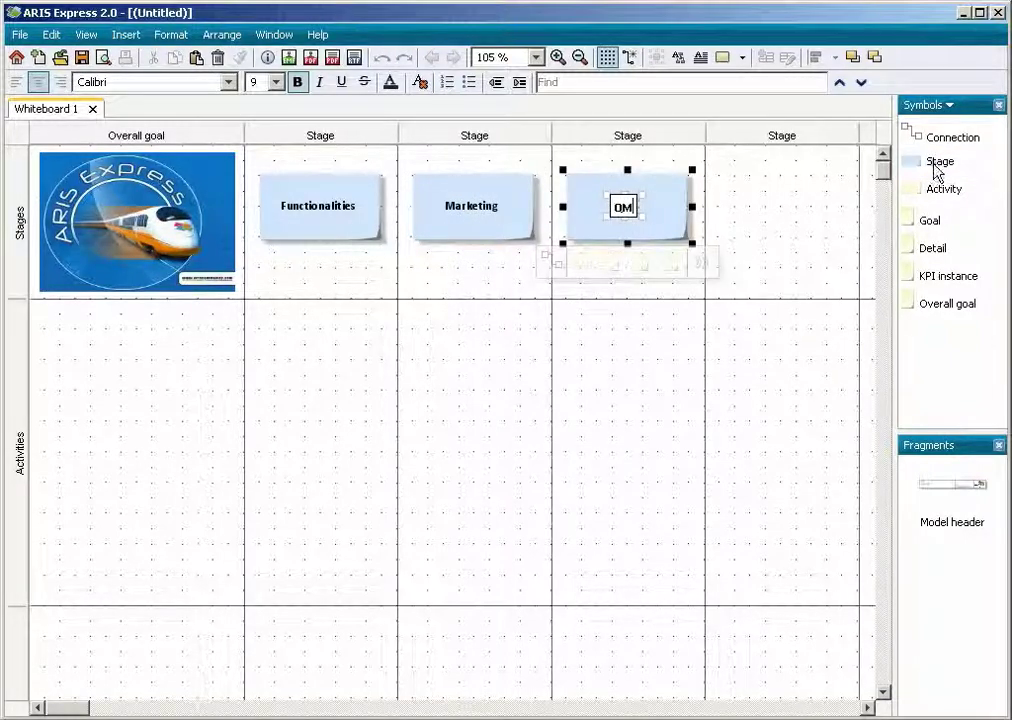
left_click(937, 163)
left_click(781, 217)
type("Community")
left_click(827, 345)
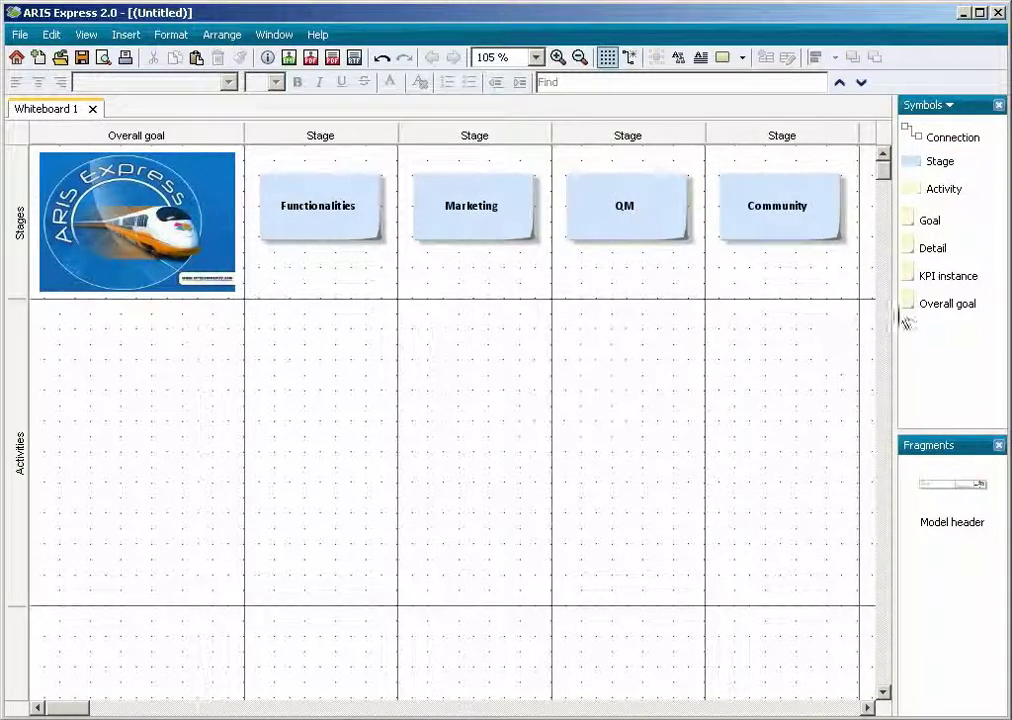
left_click(935, 189)
left_click(635, 361)
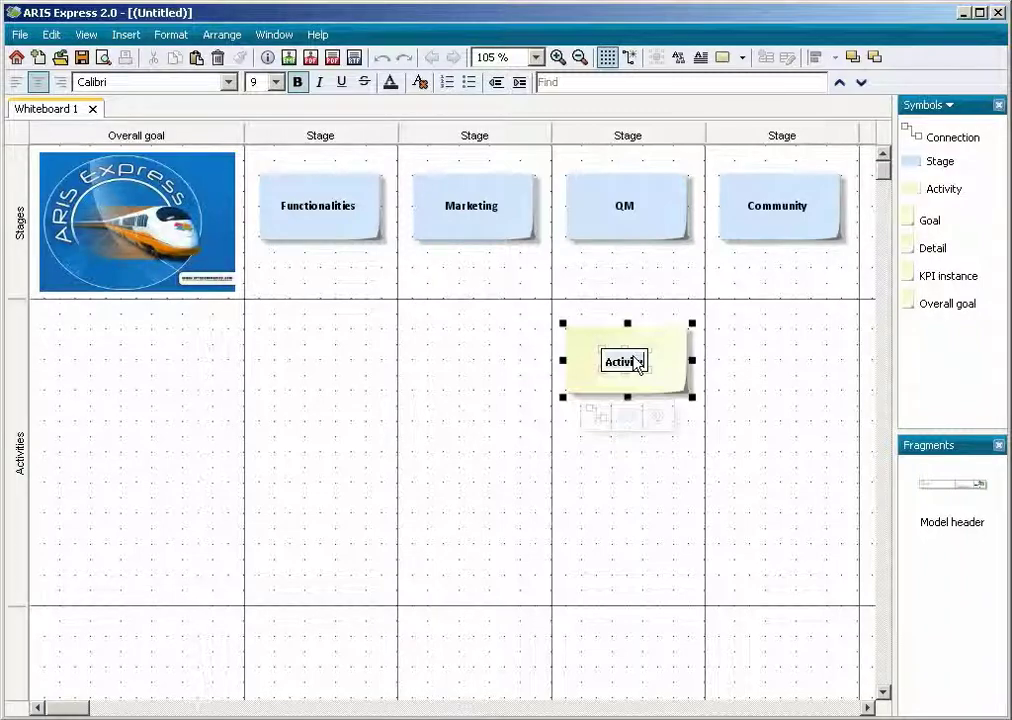
Add the QM activities Measure performance and Plan bugfixing phases.
type("Measure performance")
mouse_move(945, 189)
left_mouse_down()
mouse_move(638, 418)
mouse_move(635, 457)
left_mouse_up()
type("Plan bugfixing phases")
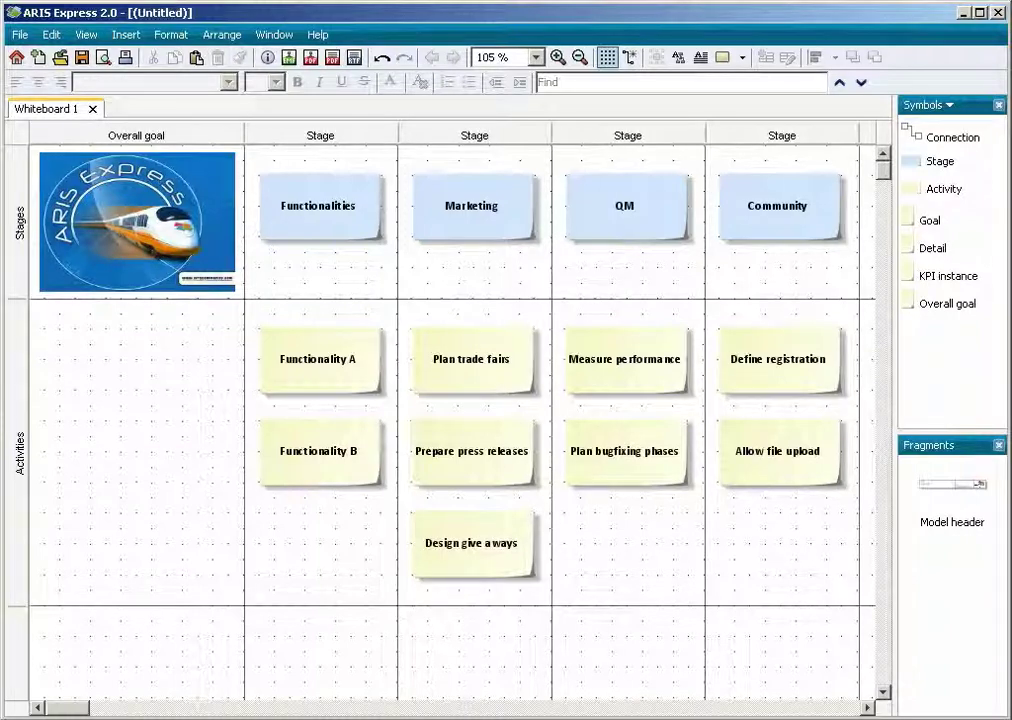
Add overall goals User satisfaction and Meet time and budget requirements.
scroll(843, 560, "down", 3)
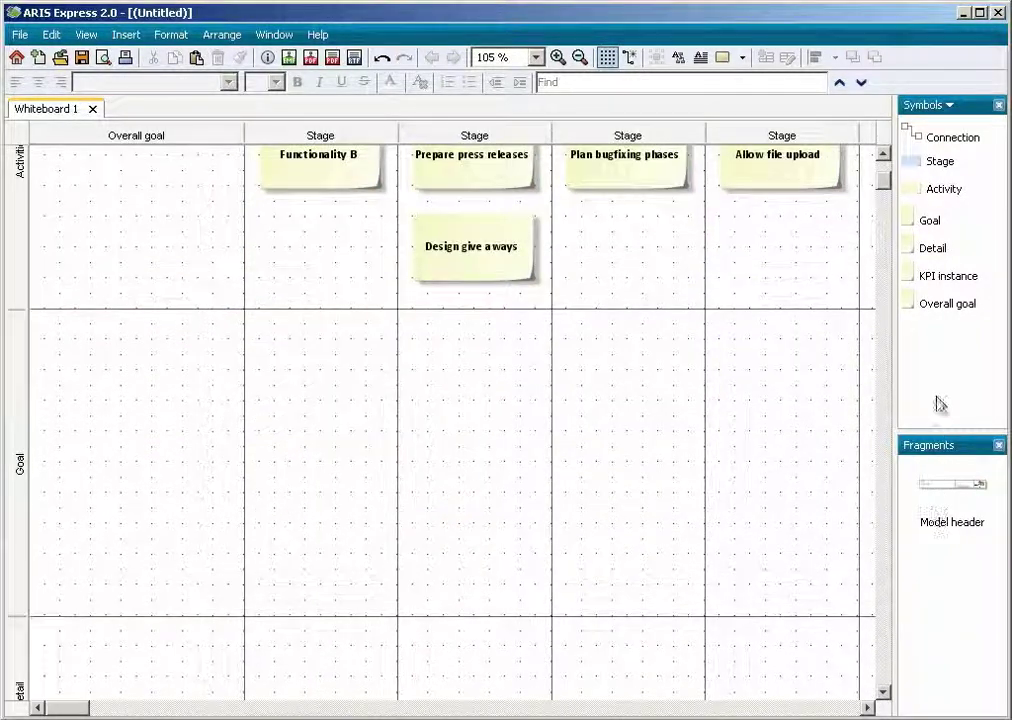
left_click(928, 303)
left_click(72, 372)
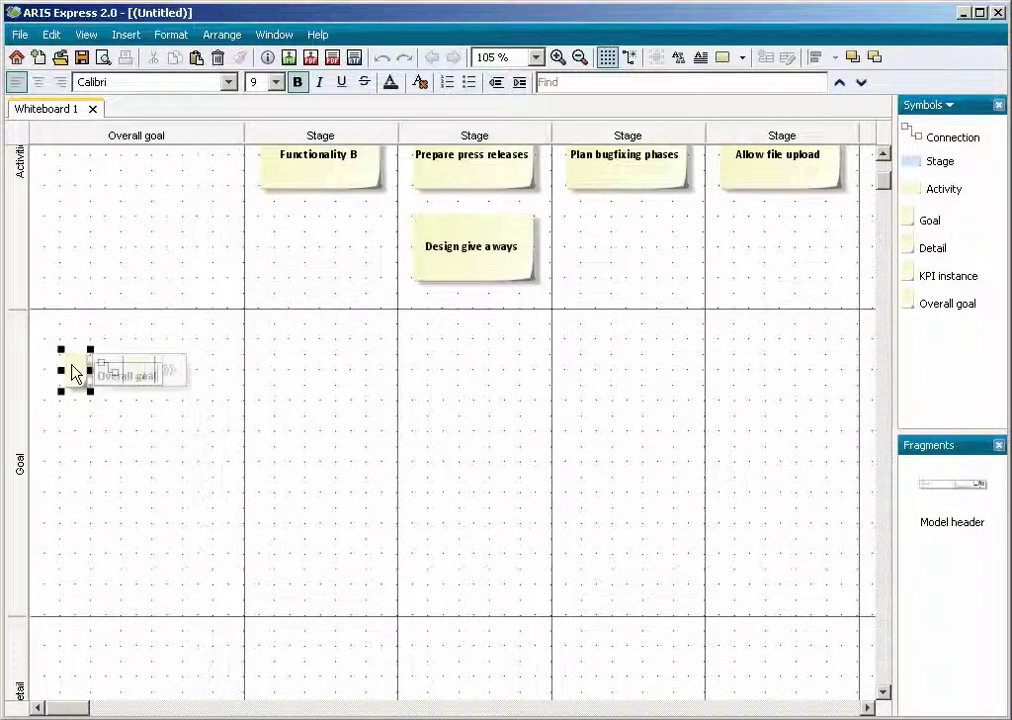
type("User satisfaction")
left_click(943, 316)
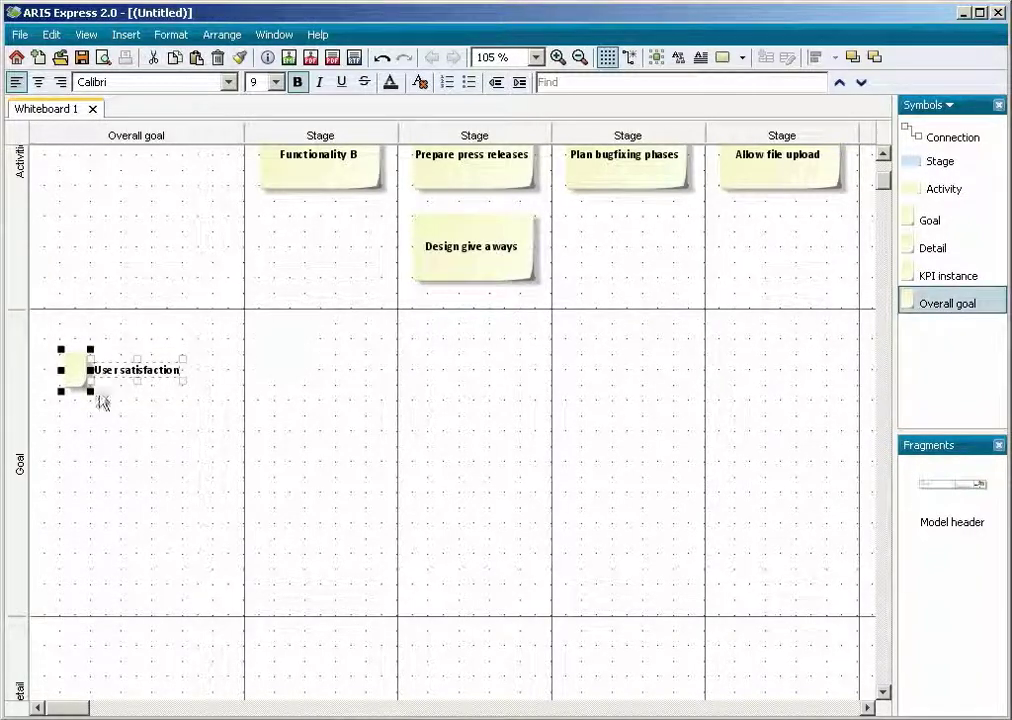
left_click(75, 442)
type("Meet time and budget requirements")
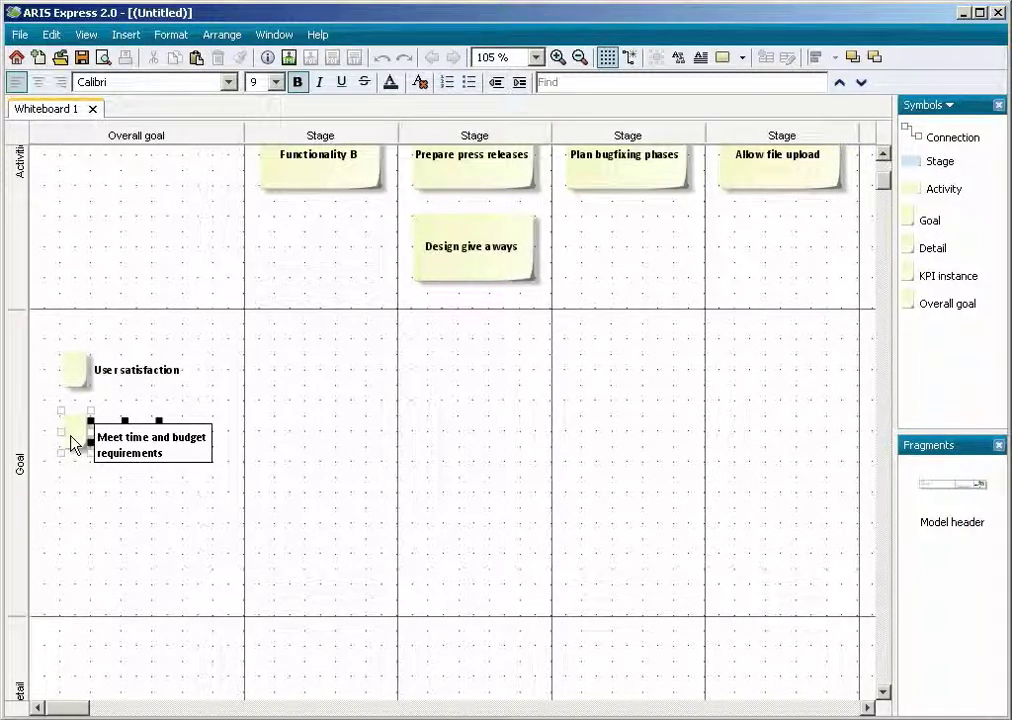
Add the goal Usability under the Functionalities stage.
left_click(910, 224)
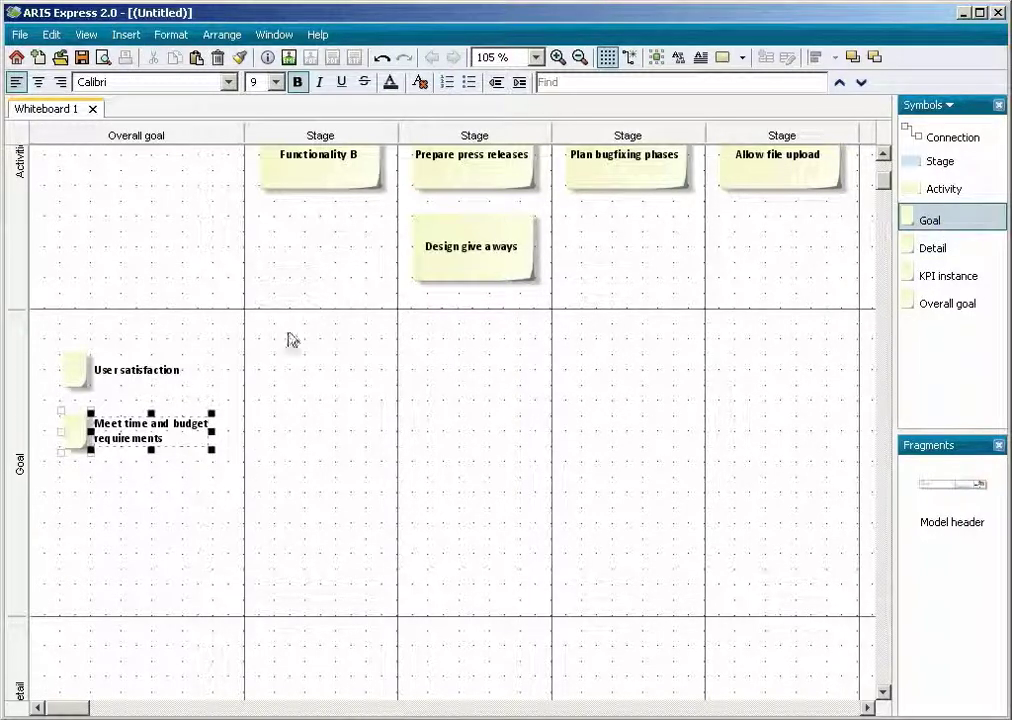
left_click(273, 375)
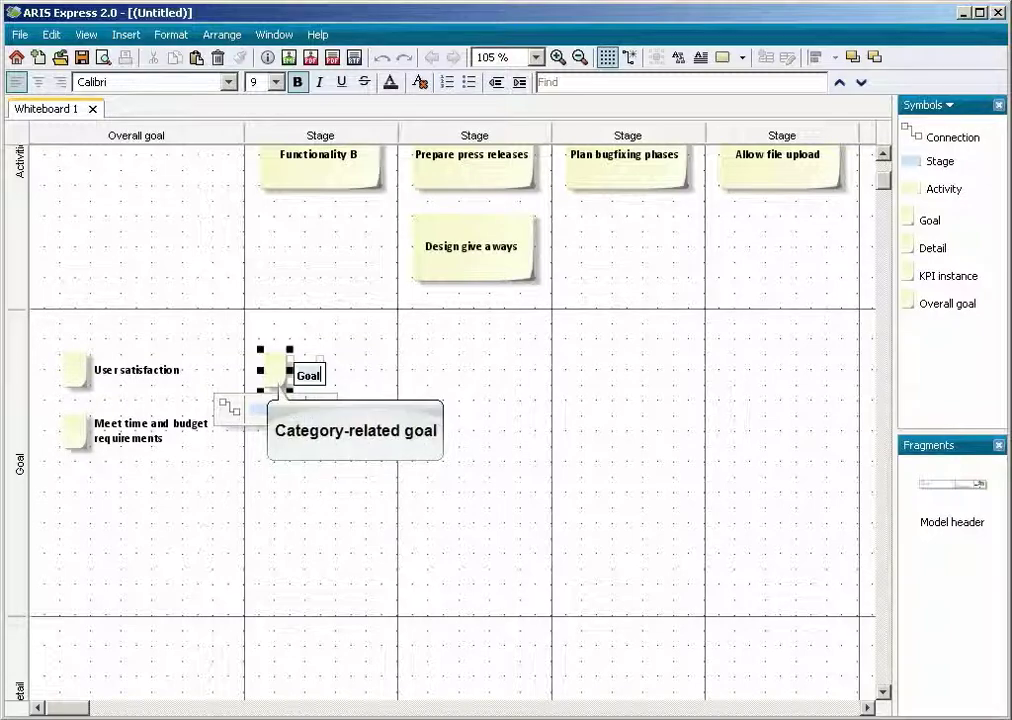
type("Usability")
key("Escape")
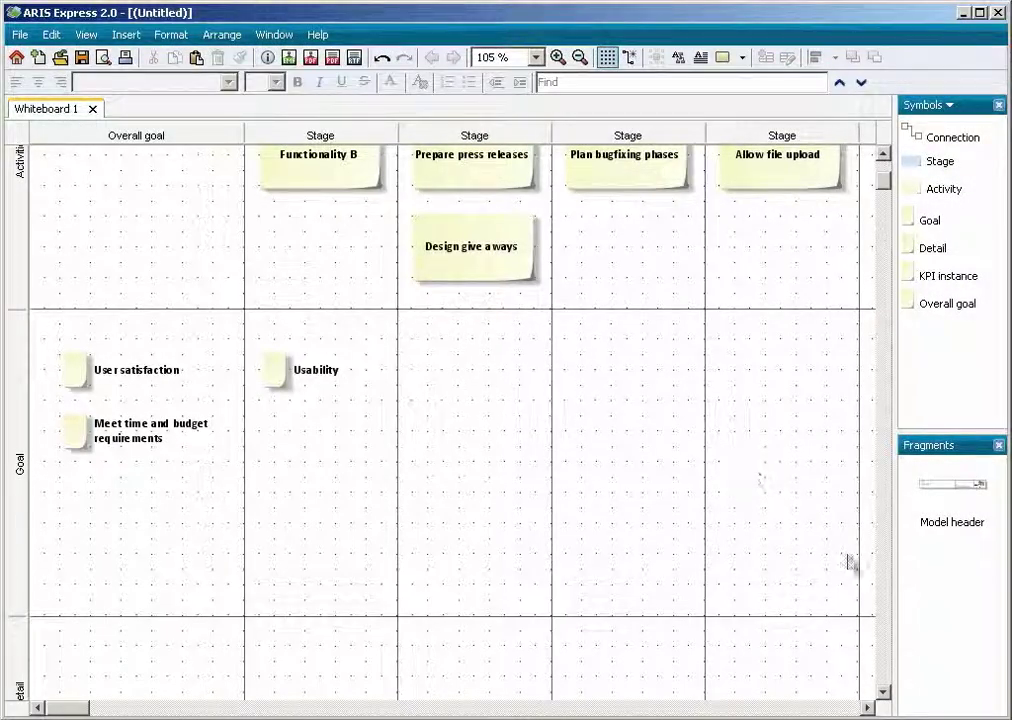
Add detail 'Integrate Functionality A in the mini toolbar' under Functionalities and widen its column.
left_click(884, 697)
left_click(932, 250)
left_click(275, 440)
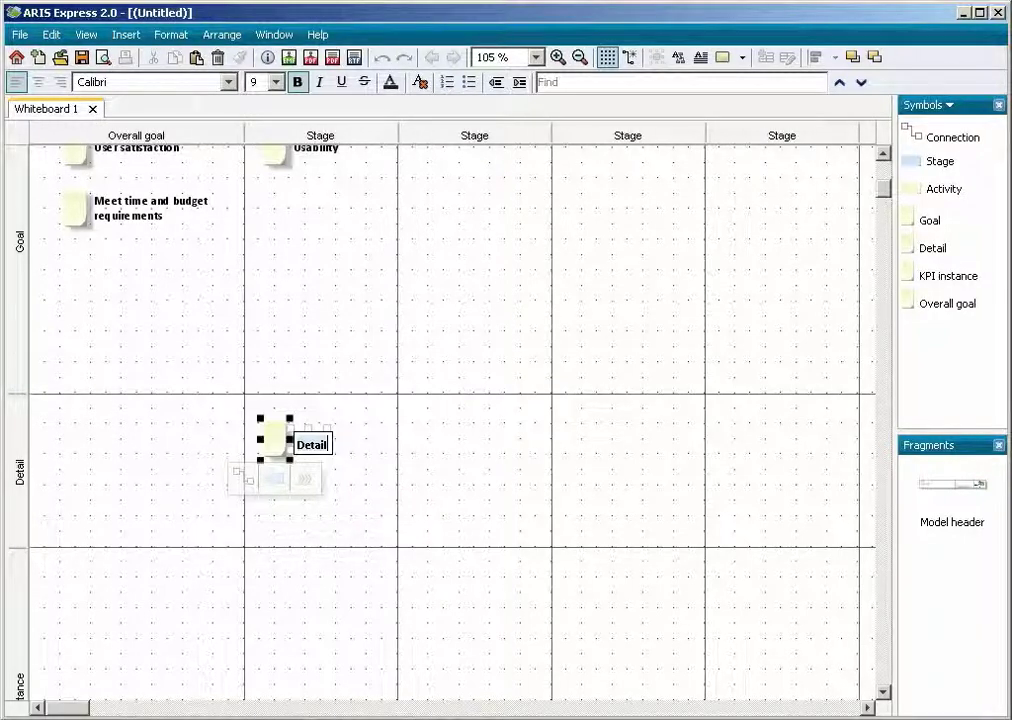
key("BackSpace")
key("BackSpace")
key("BackSpace")
type("Integrate Functionality A in the mini toolbar")
left_click(409, 140)
left_click_drag(409, 134, 426, 134)
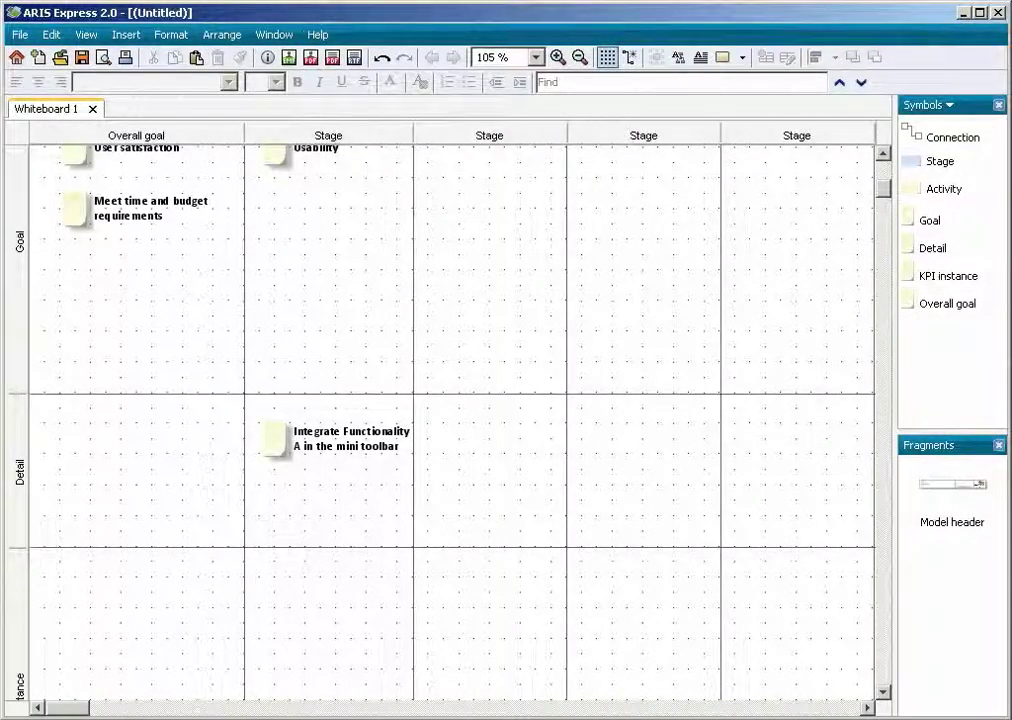
Shrink the Goal and Detail lanes and add KPI instance Number of found errors under QM.
left_click_drag(16, 393, 16, 255)
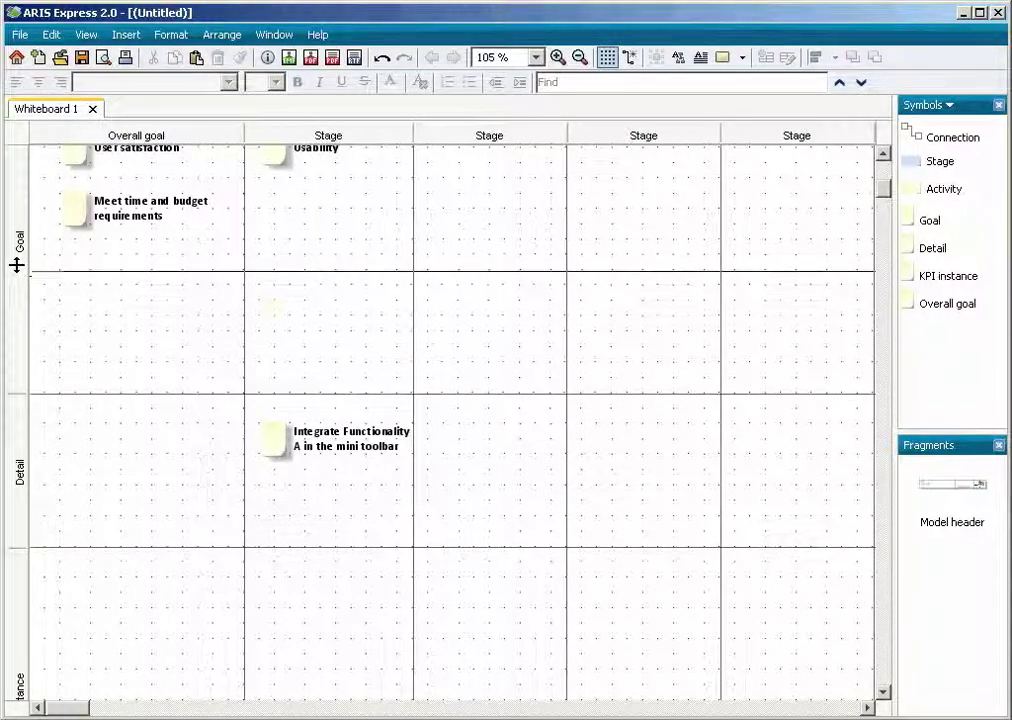
left_click_drag(18, 392, 18, 332)
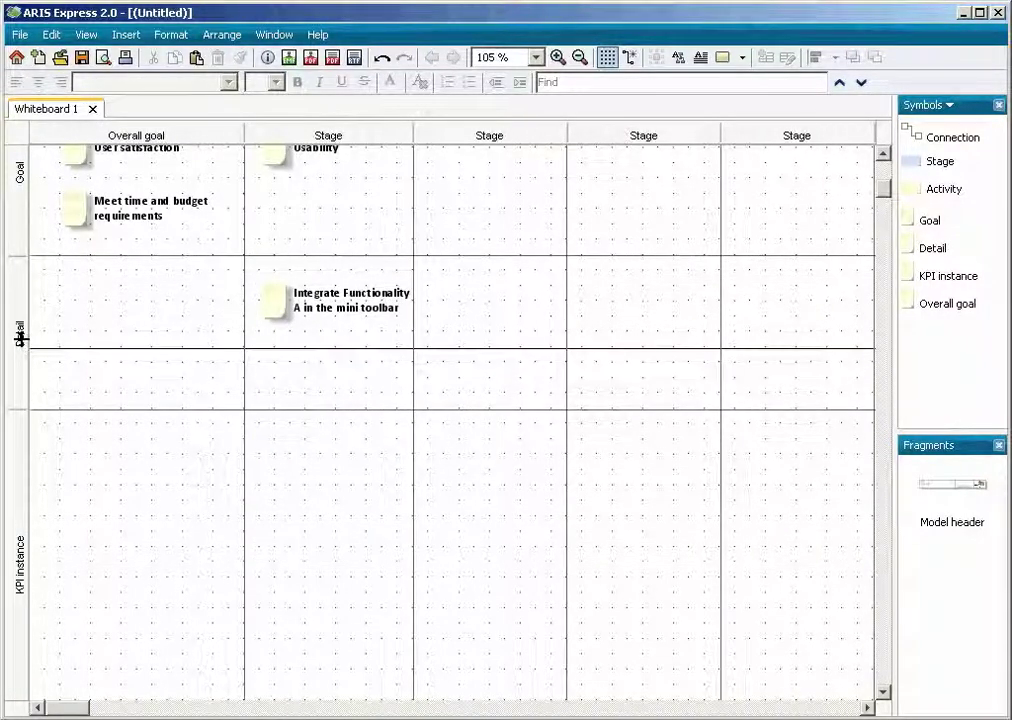
left_click(932, 280)
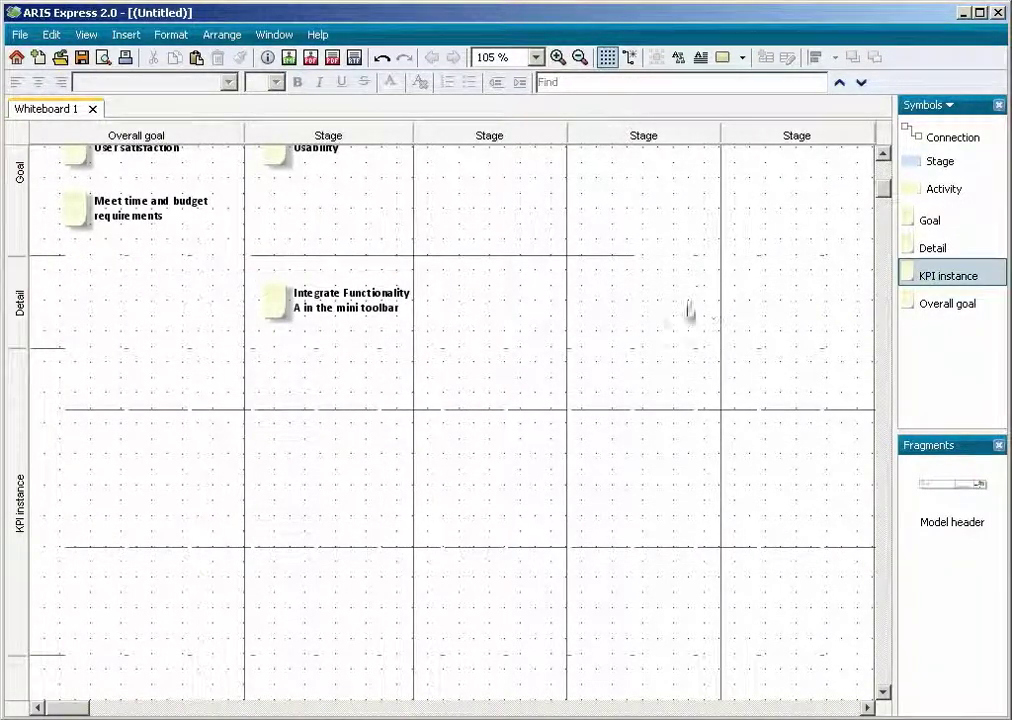
left_click(601, 406)
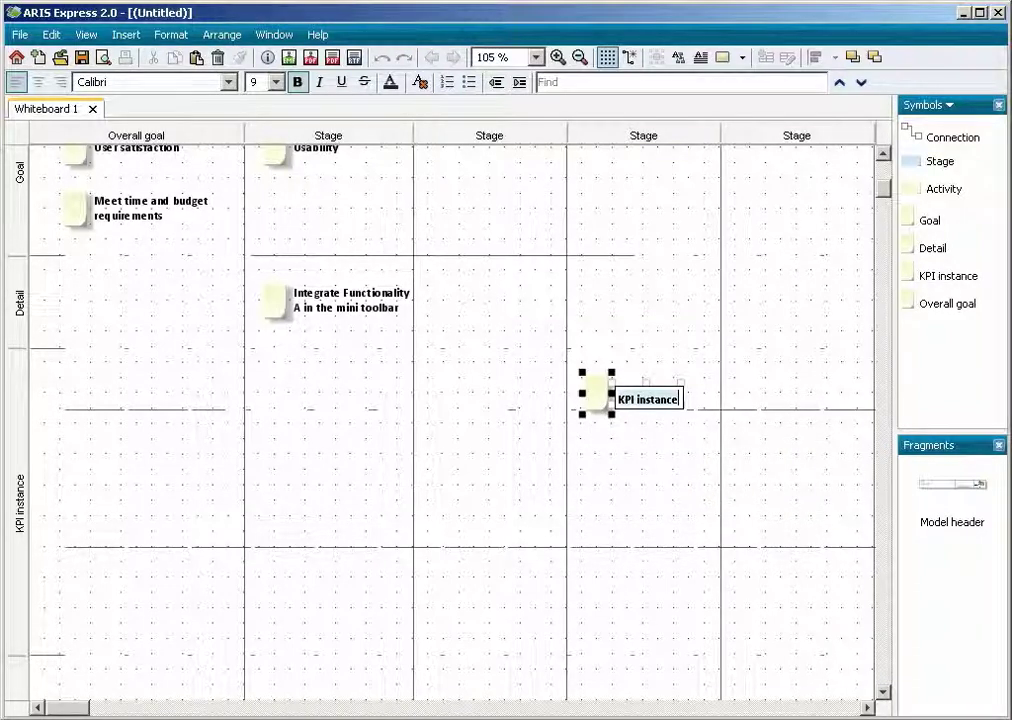
type("Number of found errors")
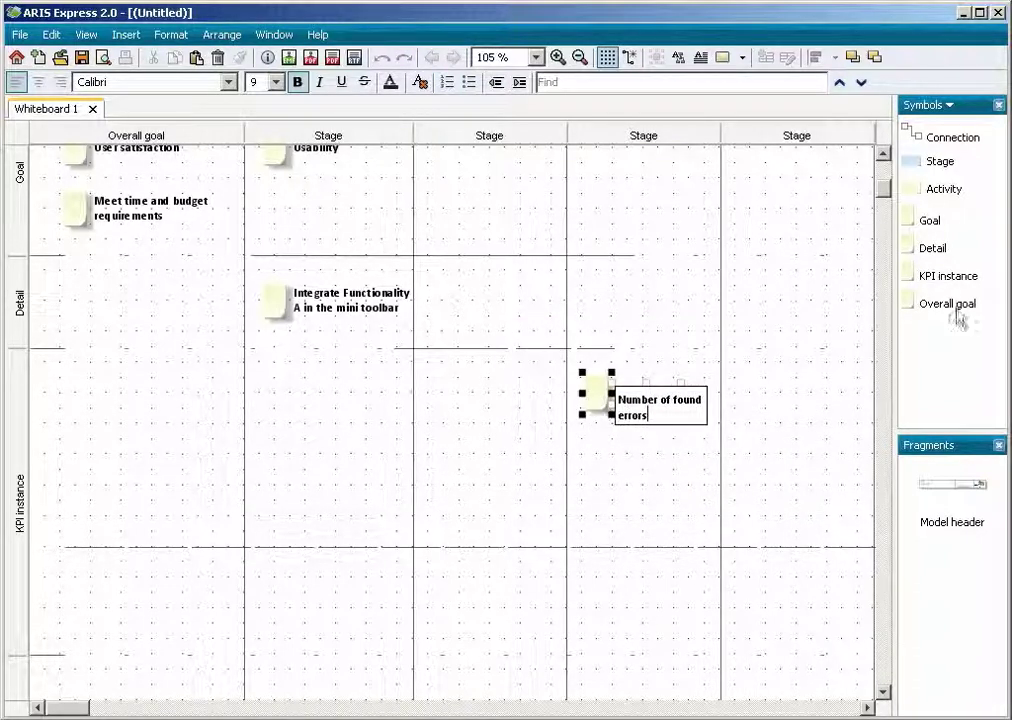
Add KPI instances Clicks per page and Registered users under Community.
left_click(960, 280)
left_click(752, 395)
type("Clicks per page")
left_click(960, 277)
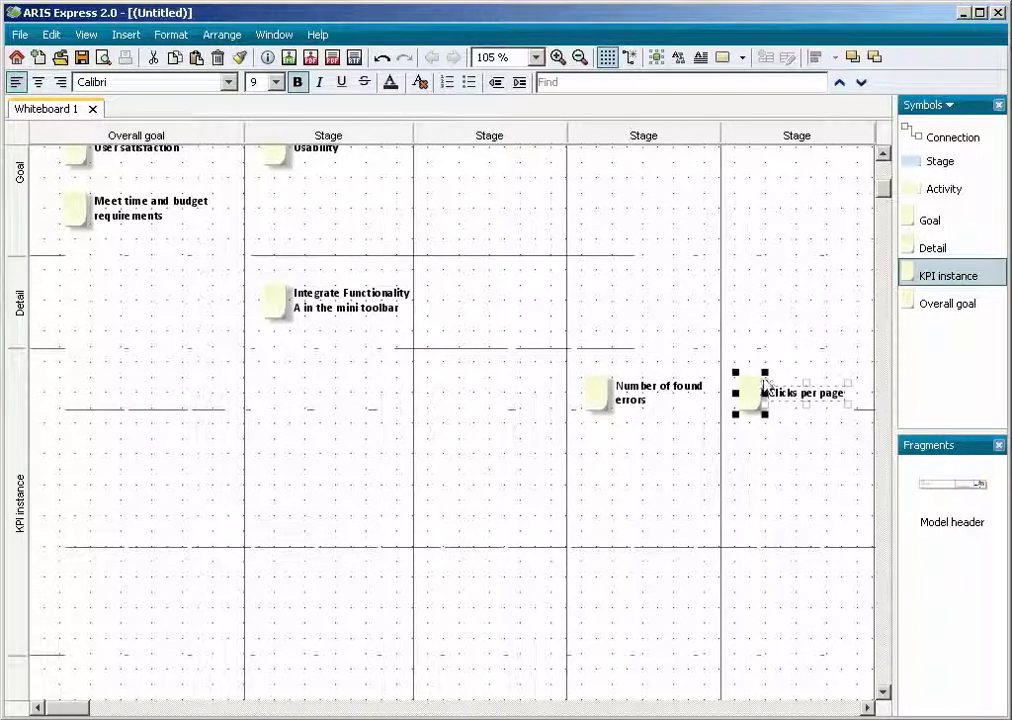
left_click(753, 458)
type("Registered users")
left_click(788, 538)
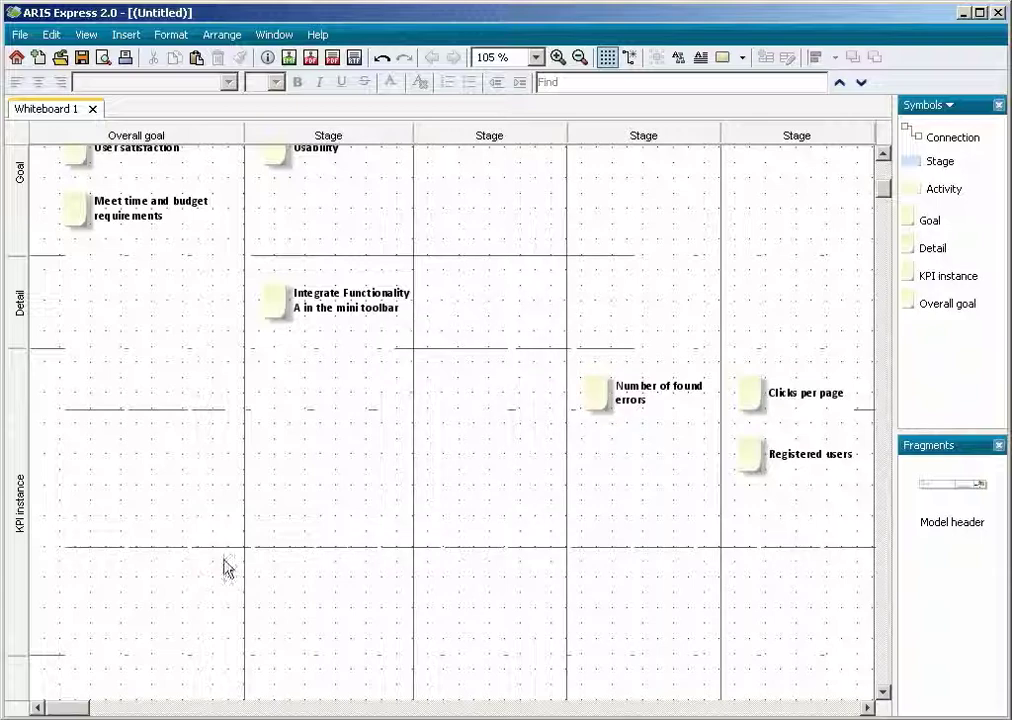
Shorten the KPI instance and Activities lanes.
left_click_drag(24, 655, 33, 567)
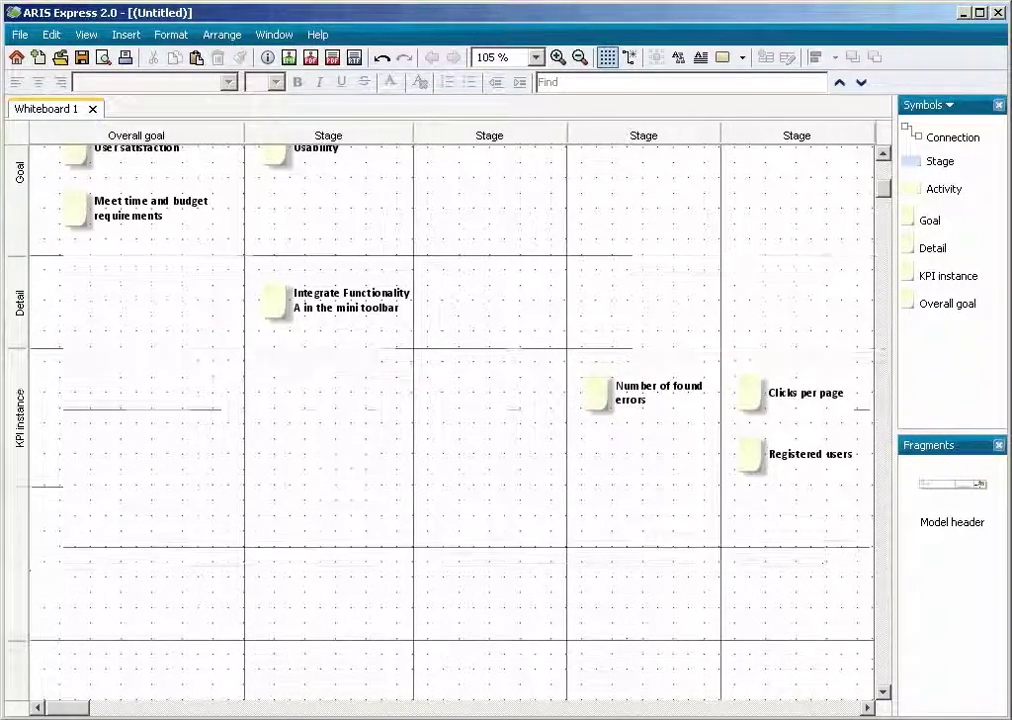
scroll(545, 182, "up", 5)
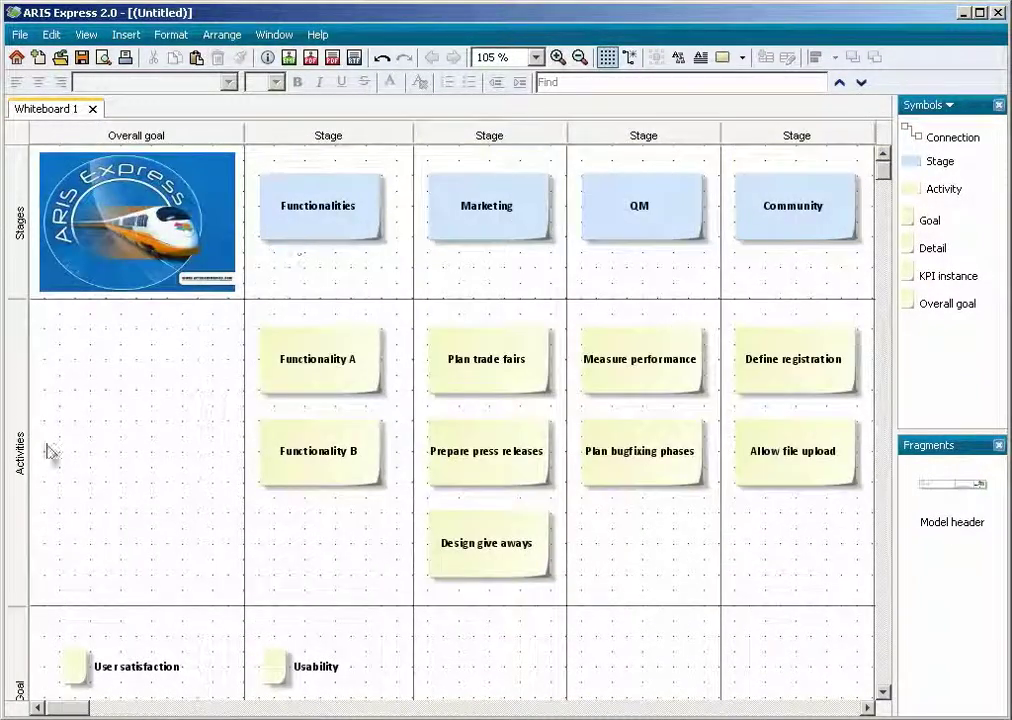
left_click_drag(18, 605, 18, 590)
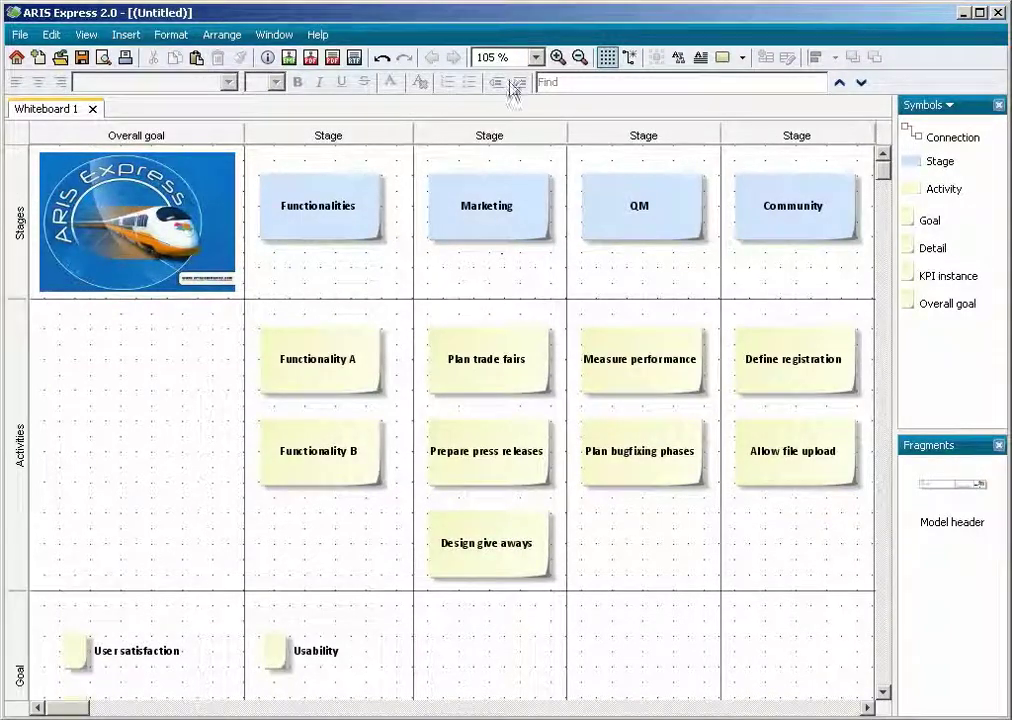
Zoom the whiteboard to 70% and hide the background grid.
triple_click(505, 57)
type("70")
key("Return")
left_click(607, 57)
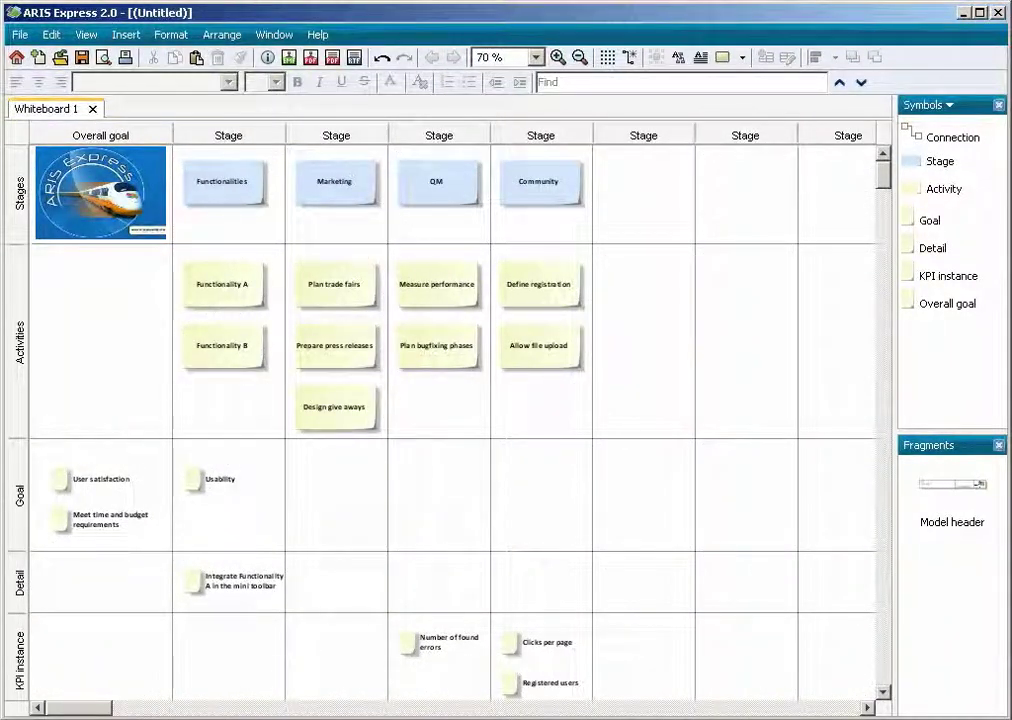